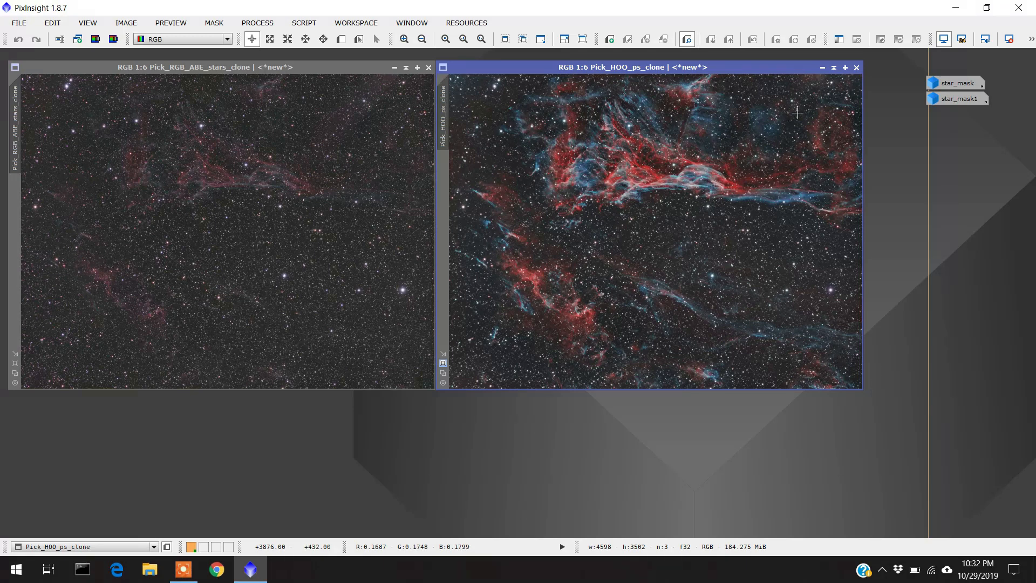
Minimize the Pick_HOO_ps_clone image and open the StarMask process beside the Pick_RGB_ABE_stars_clone image
left_click(821, 68)
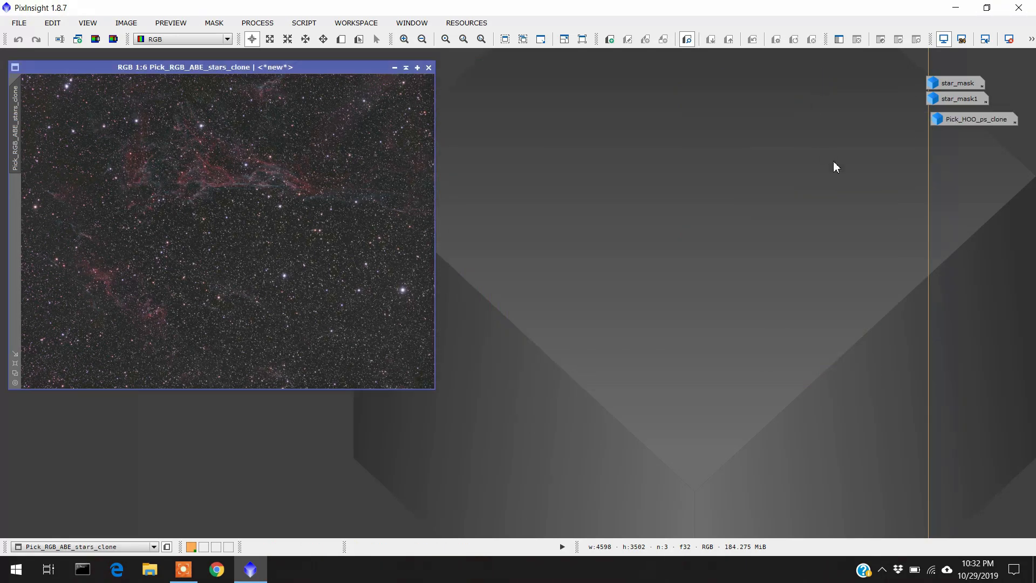
left_click_drag(959, 121, 964, 123)
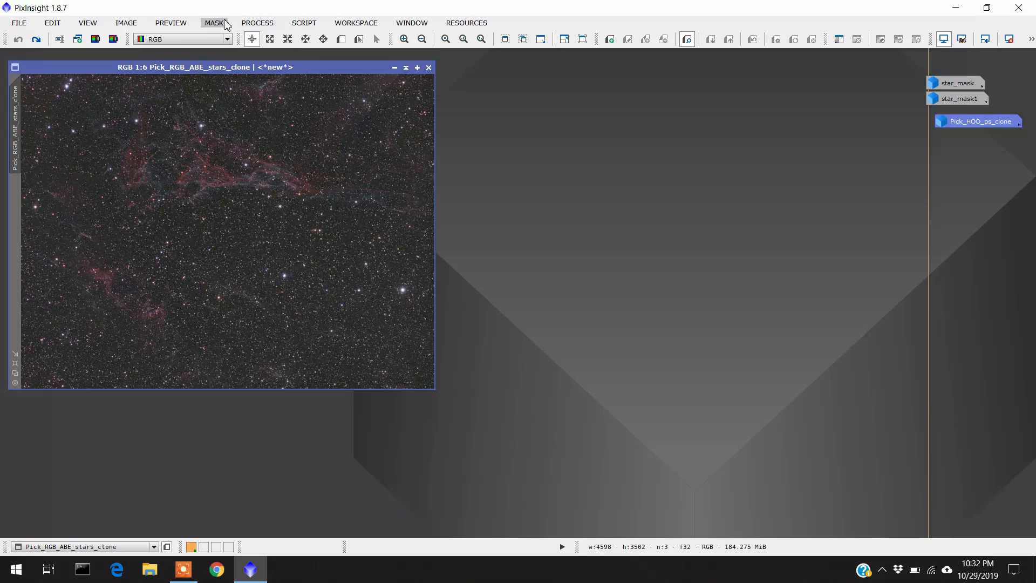
left_click(257, 23)
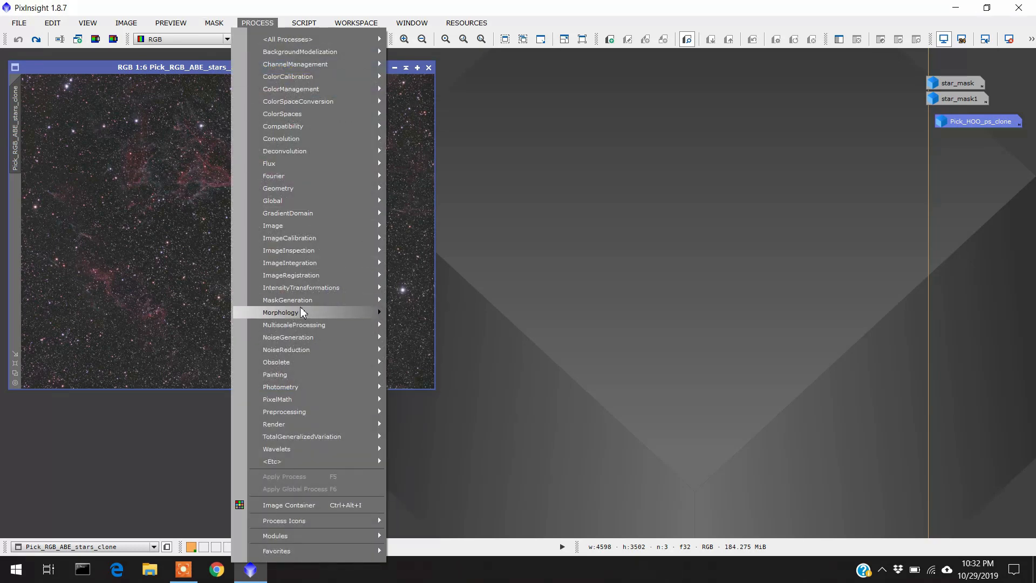
mouse_move(291, 301)
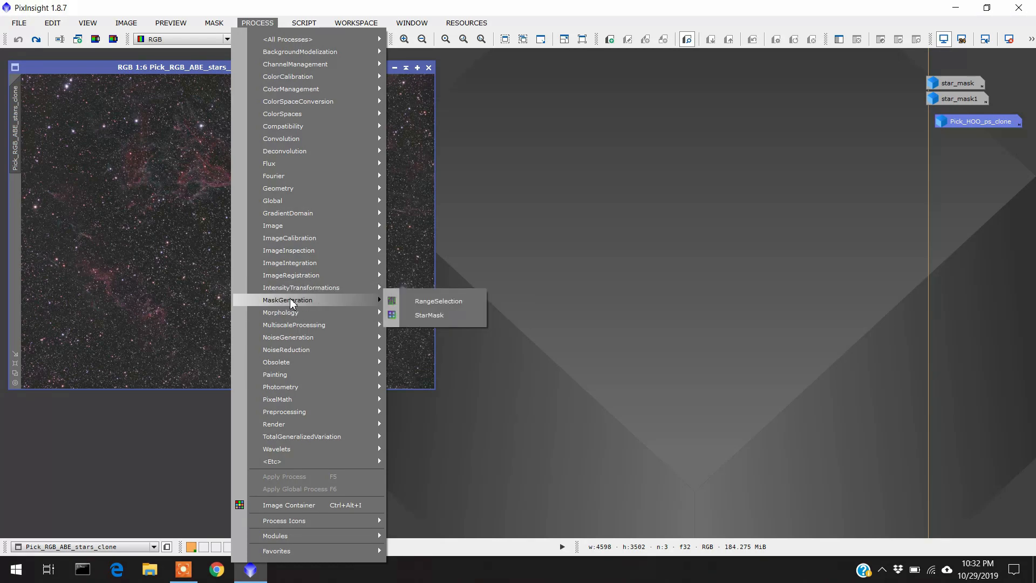
left_click(423, 315)
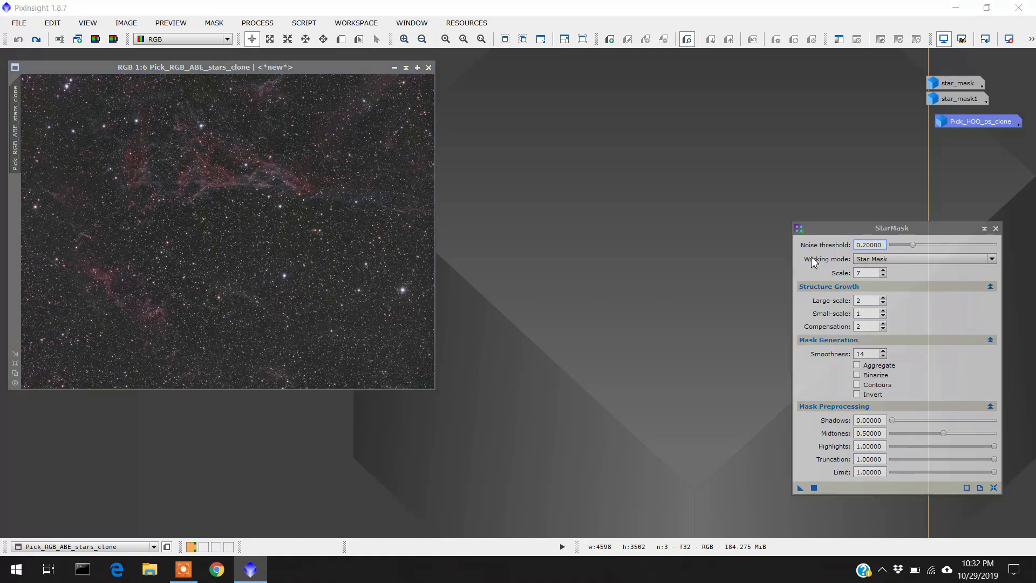
left_click_drag(860, 223, 757, 191)
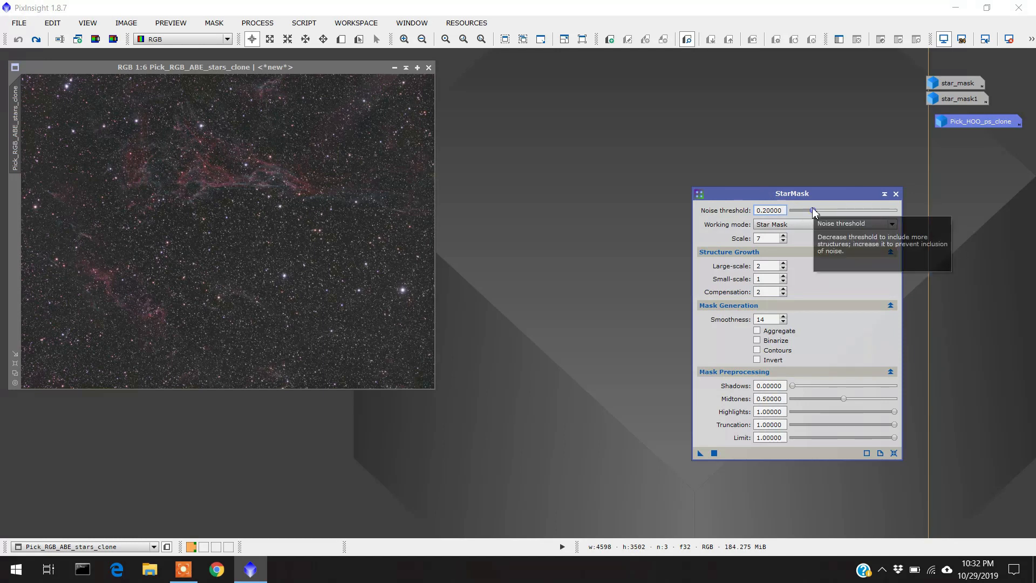
Try a StarMask noise threshold of 0.1 and return it to 0.2
left_click_drag(814, 212, 805, 211)
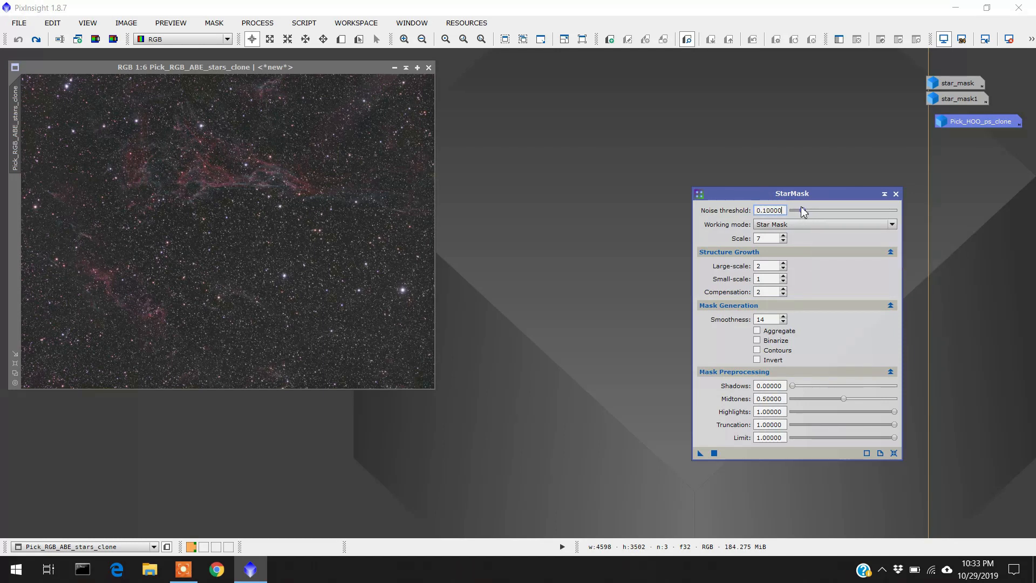
left_click_drag(804, 211, 814, 214)
left_click_drag(800, 193, 861, 207)
Restore the star_mask1 image and move the StarMask dialog clear of it
double_click(956, 99)
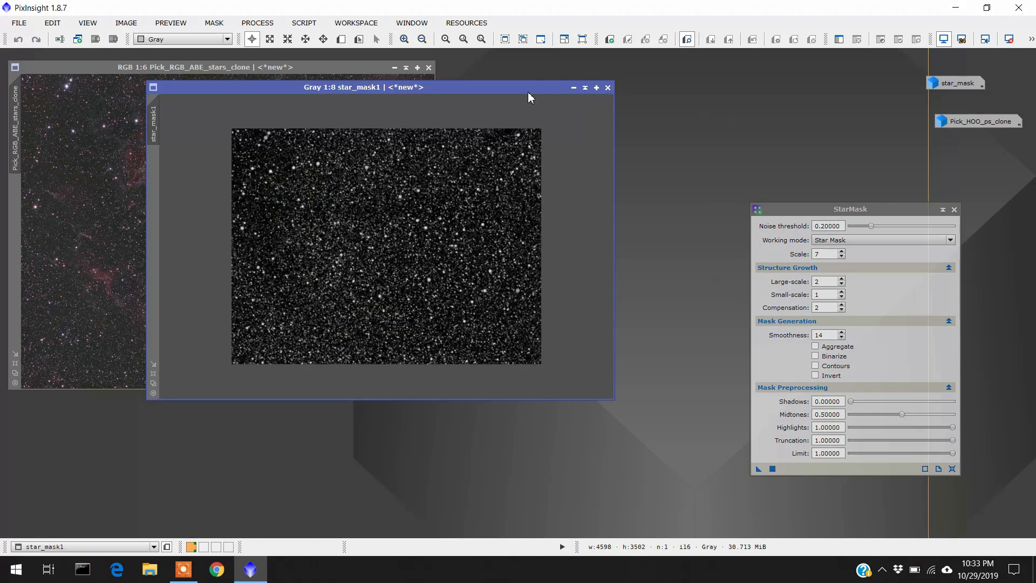
left_click_drag(524, 89, 481, 87)
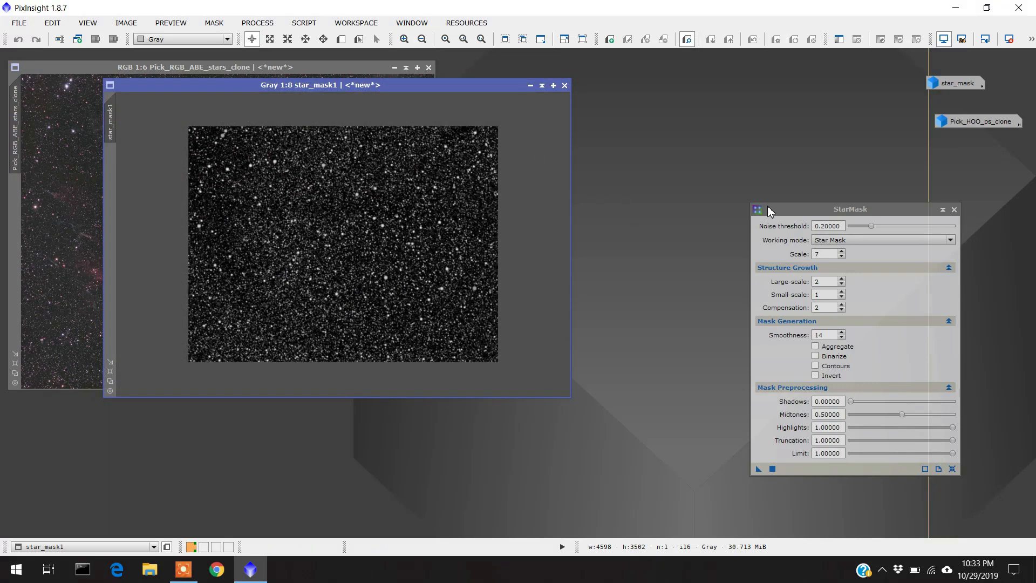
left_click_drag(782, 213, 788, 399)
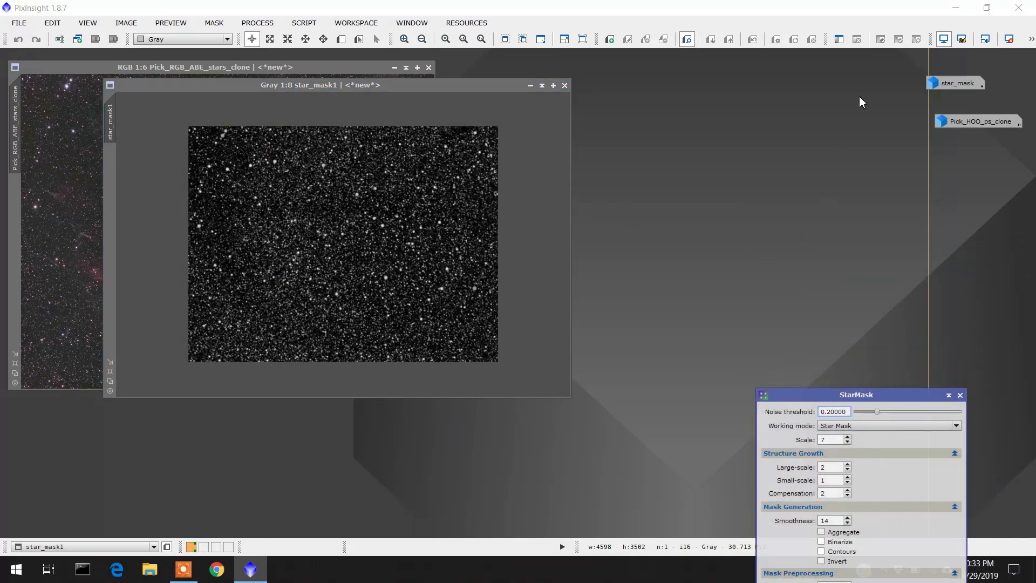
left_click_drag(482, 87, 467, 78)
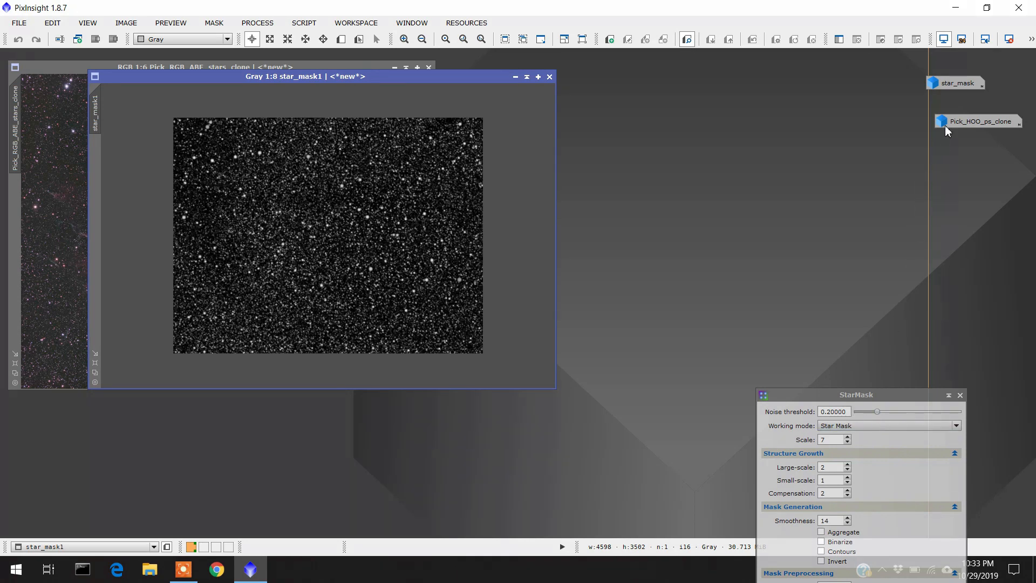
Restore star_mask to compare it with star_mask1, and minimize it again
double_click(955, 86)
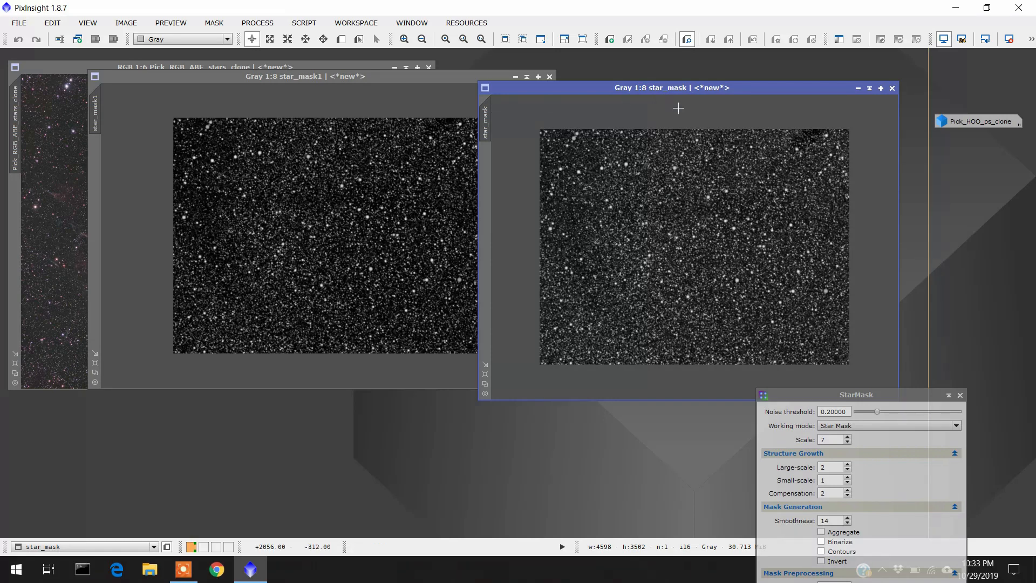
left_click(858, 88)
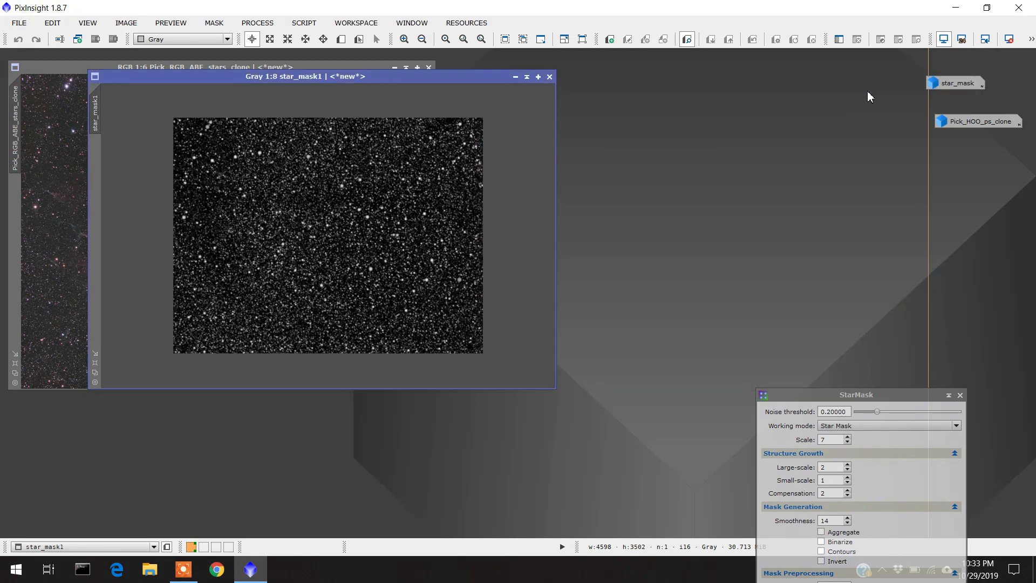
left_click_drag(947, 85, 960, 88)
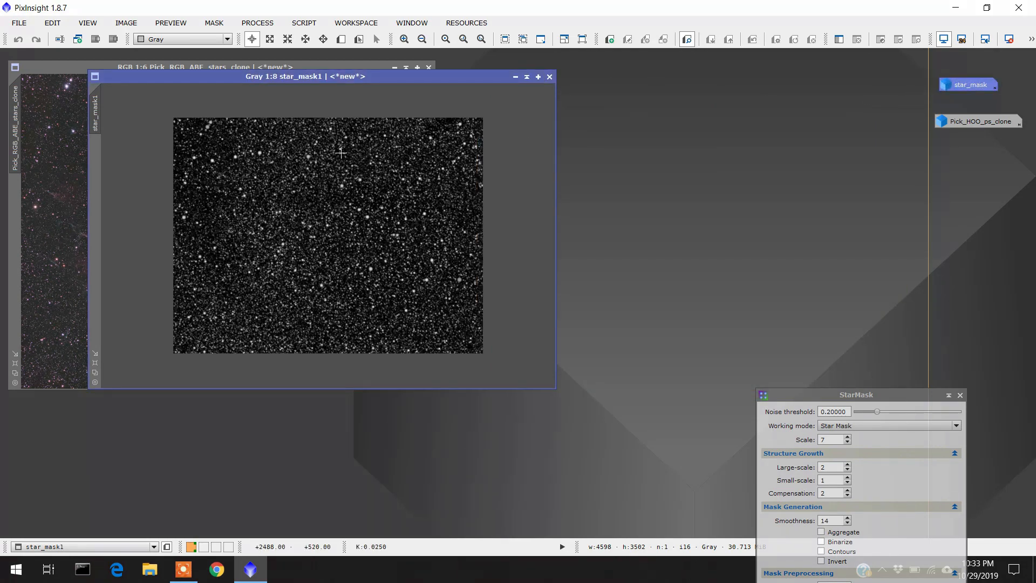
Apply star_mask1 as the mask of Pick_RGB_ABE_stars_clone and minimize the star_mask1 image
left_click_drag(427, 77, 782, 67)
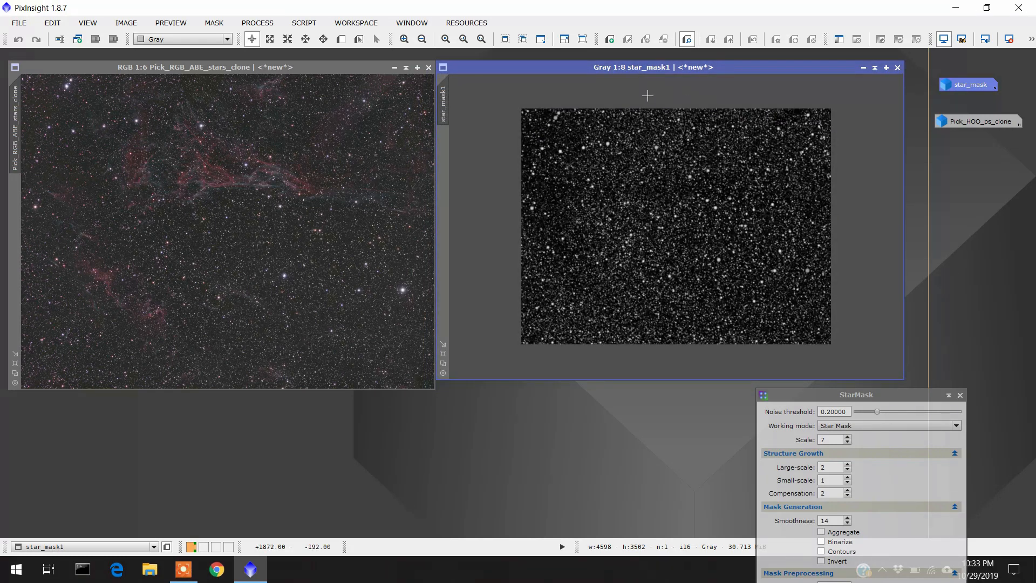
left_click_drag(443, 103, 15, 192)
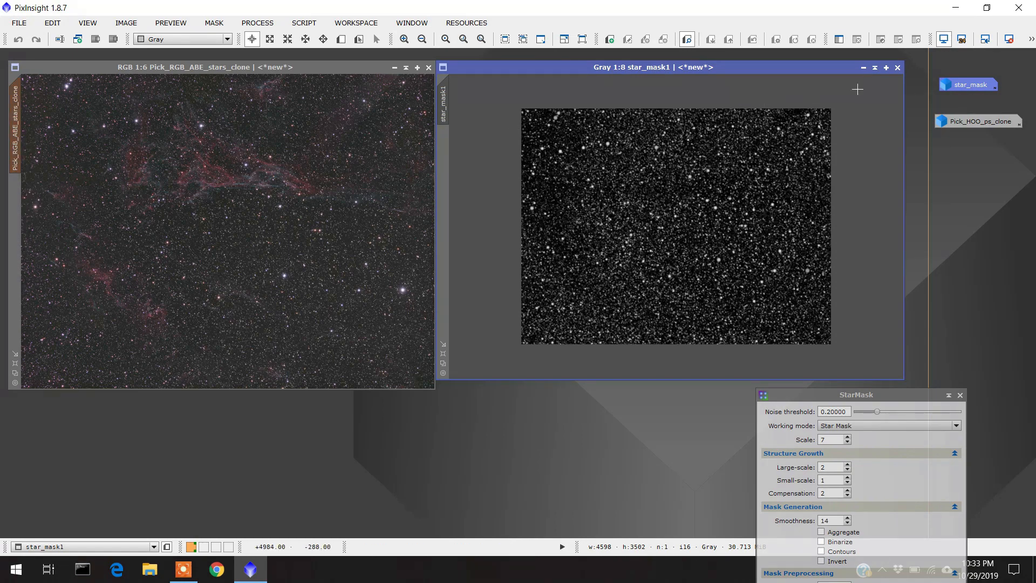
left_click(863, 68)
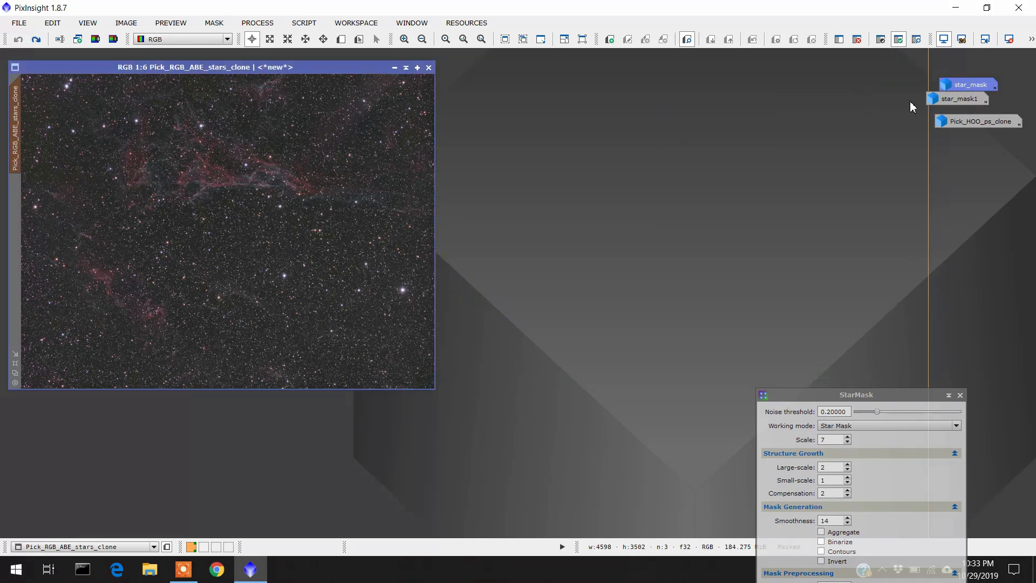
left_click(937, 104)
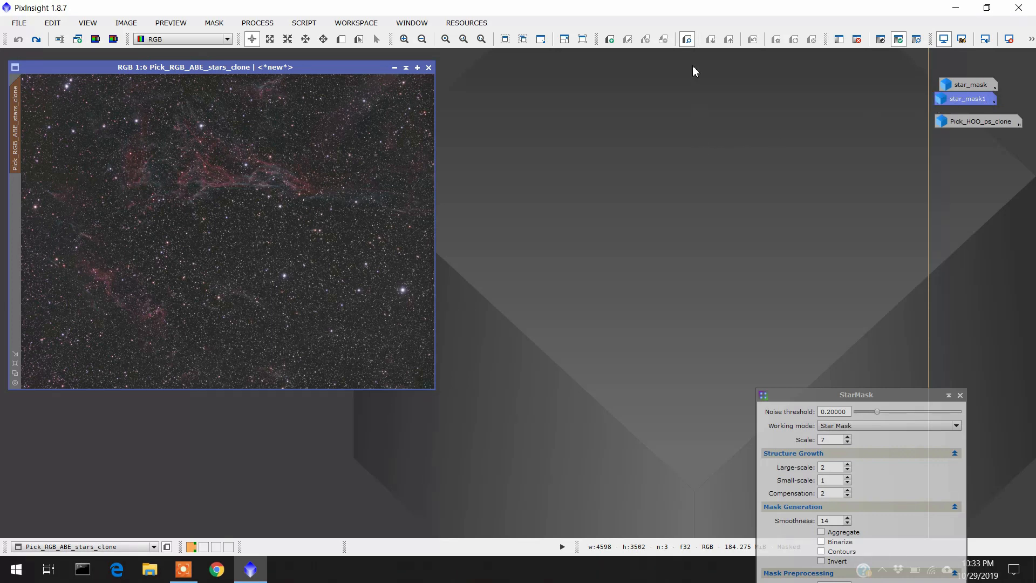
Collapse the StarMask dialog, and show the mask on Pick_RGB_ABE_stars_clone in inverted form
left_click(949, 395)
left_click_drag(862, 527, 972, 508)
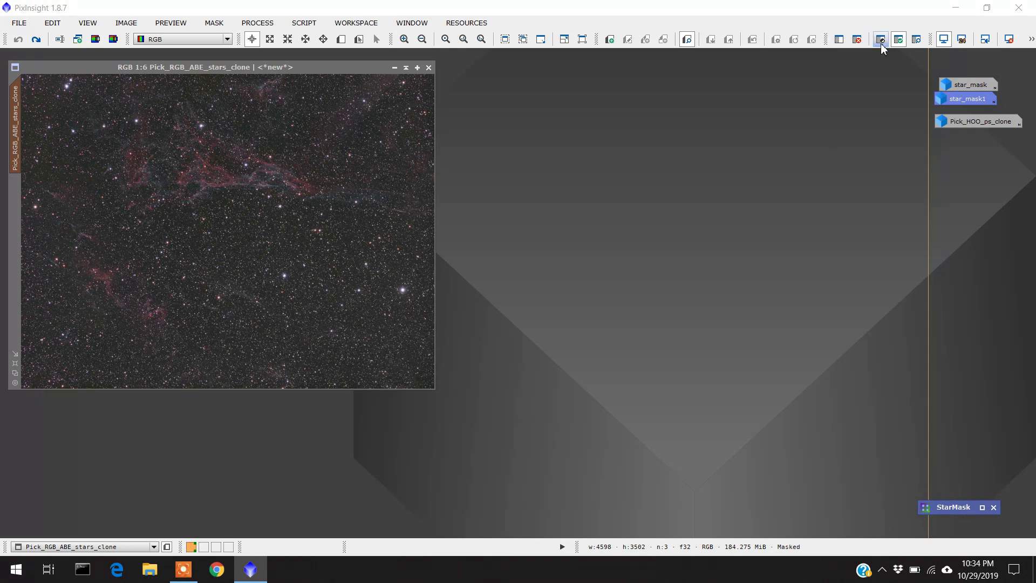
left_click(917, 40)
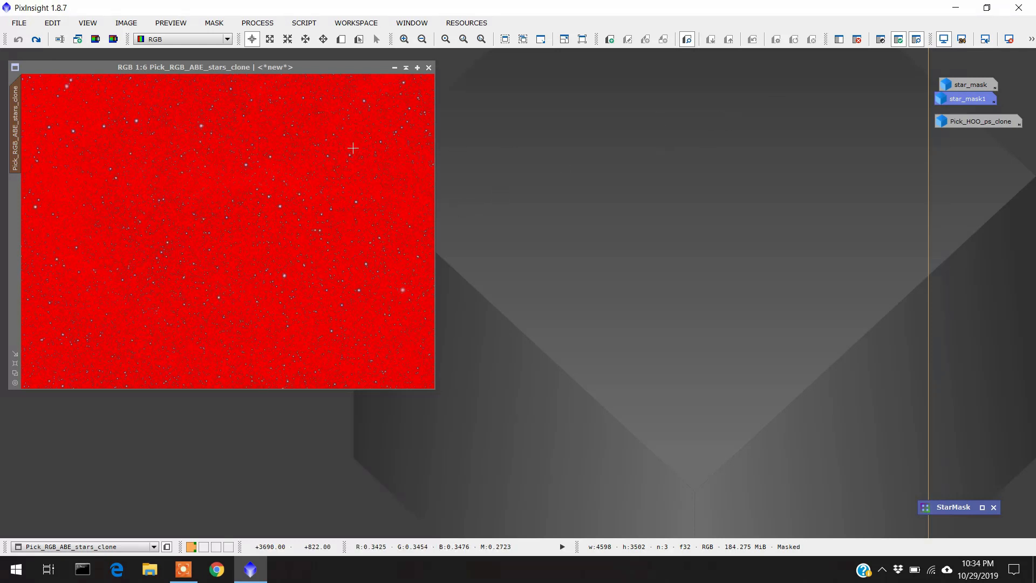
left_click(881, 39)
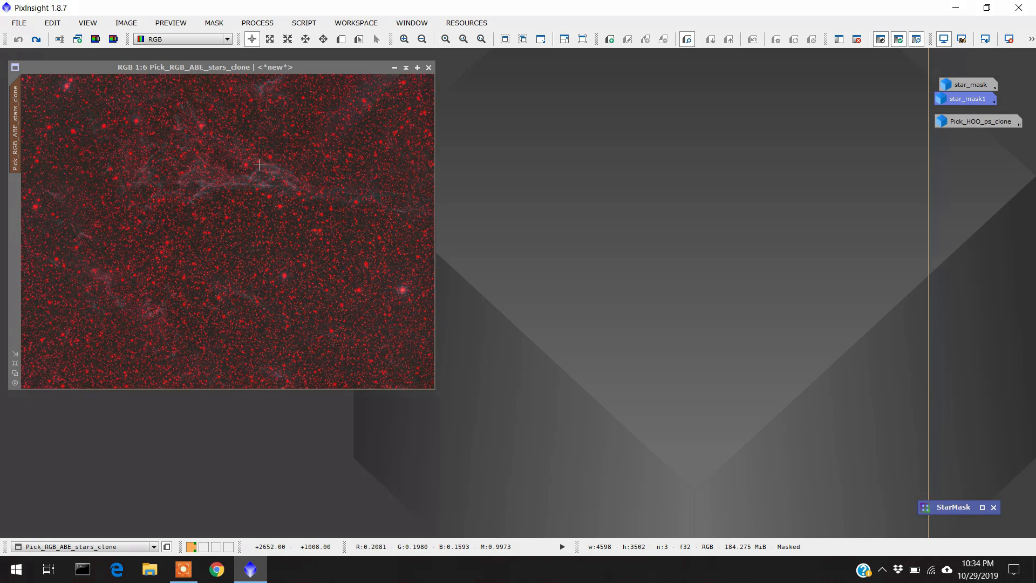
Restore Pick_HOO_ps_clone to compare it with the masked RGB image, and minimize it again
left_click(971, 125)
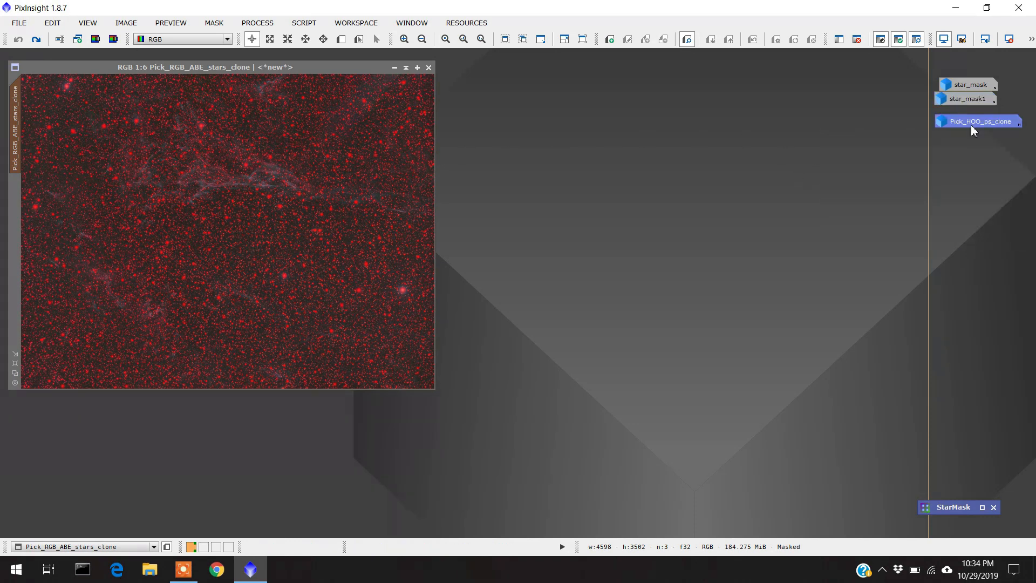
double_click(971, 125)
left_click_drag(689, 67, 710, 67)
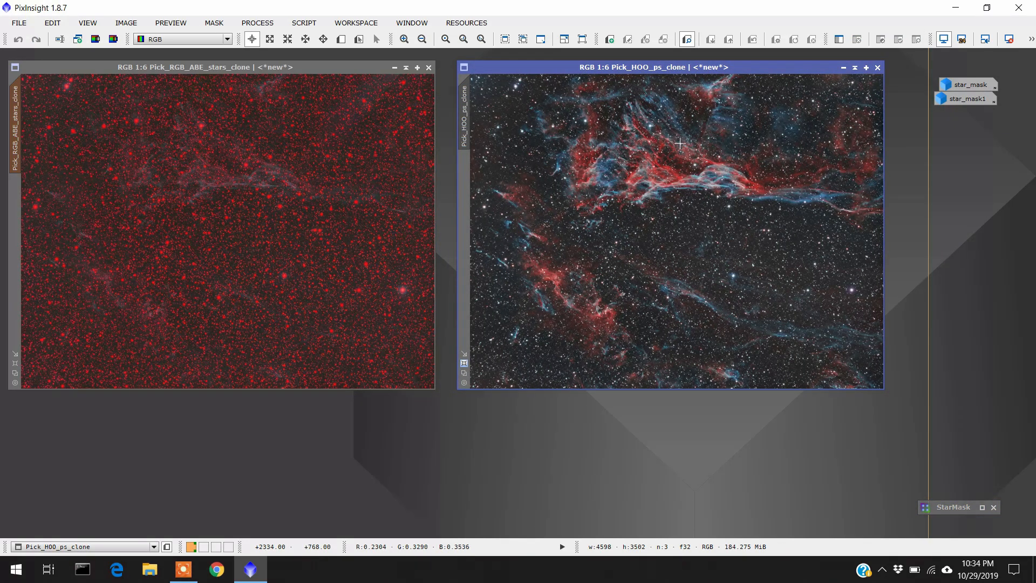
left_click(844, 68)
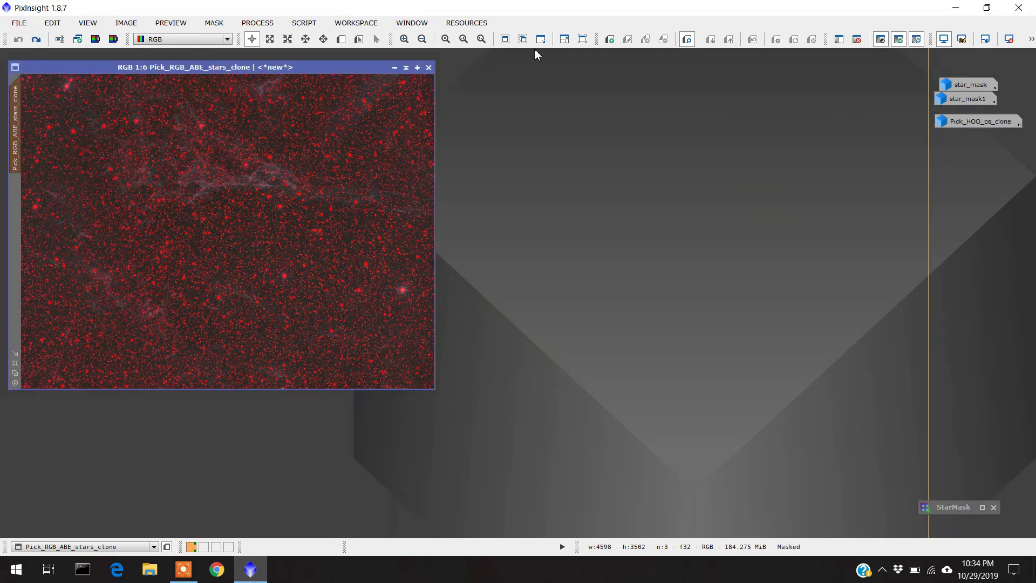
Open PixelMath beside the masked image with its Destination settings expanded
left_click(259, 24)
mouse_move(312, 399)
left_click(425, 396)
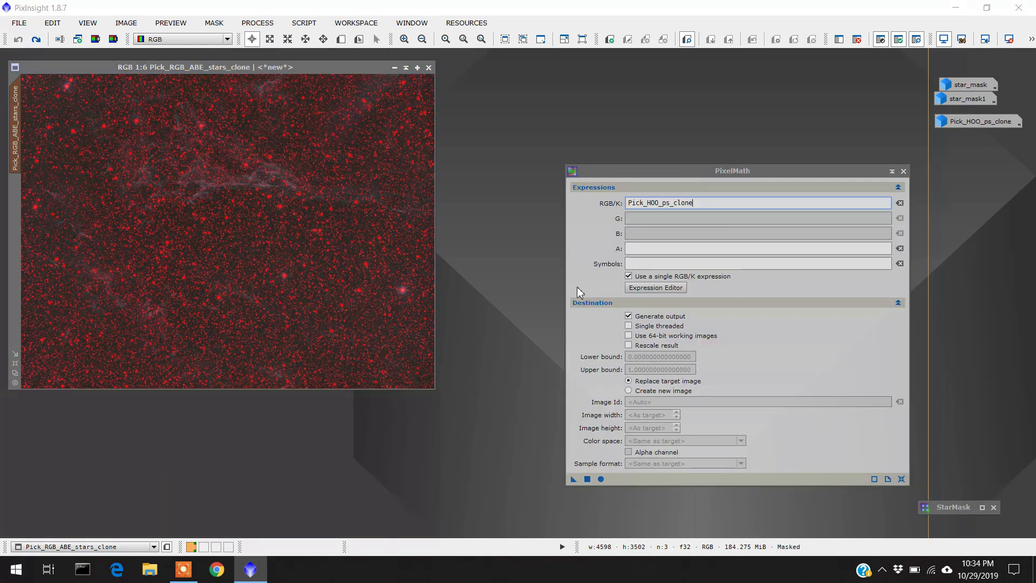
left_click_drag(719, 171, 704, 140)
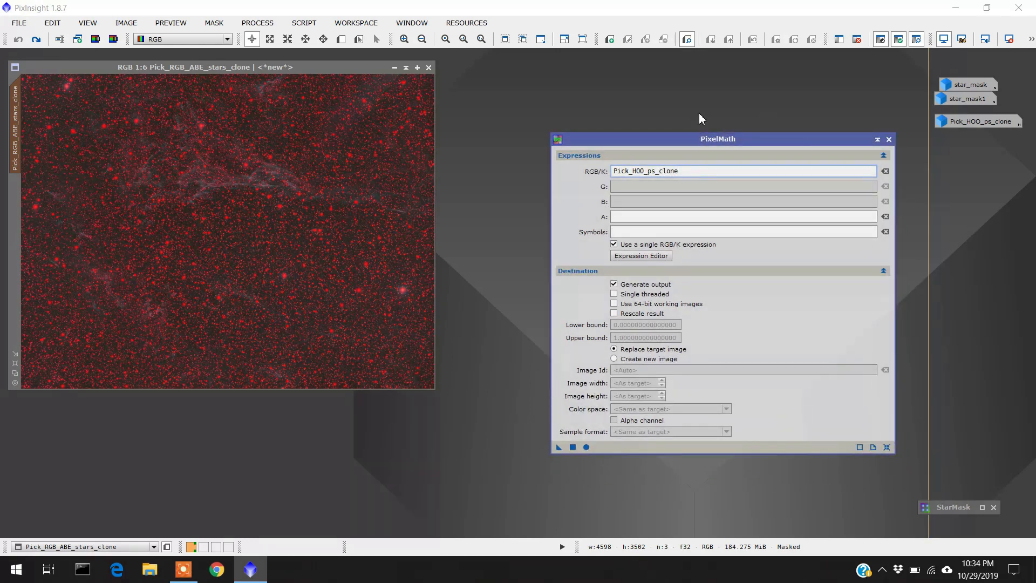
left_click(883, 271)
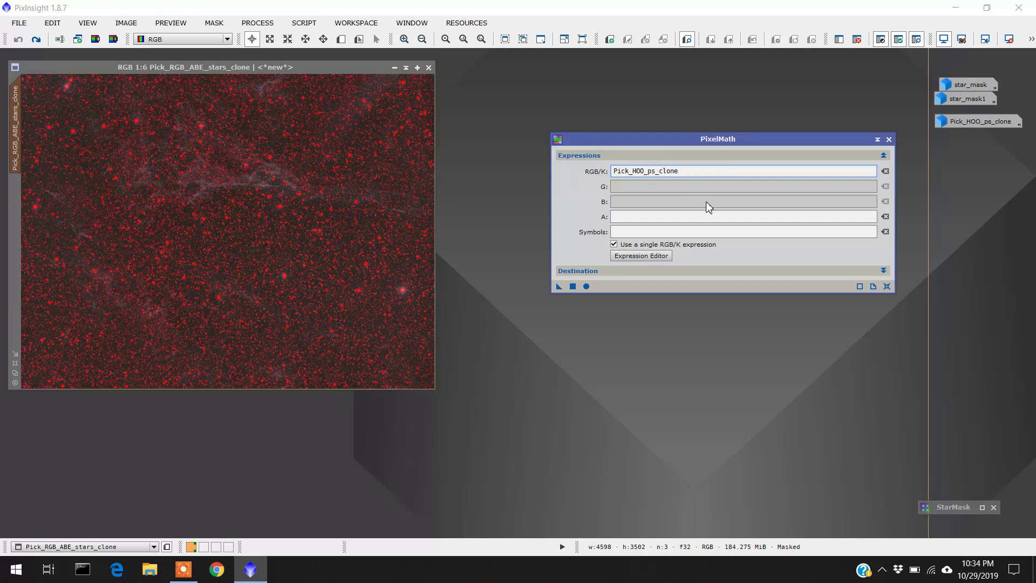
left_click(884, 271)
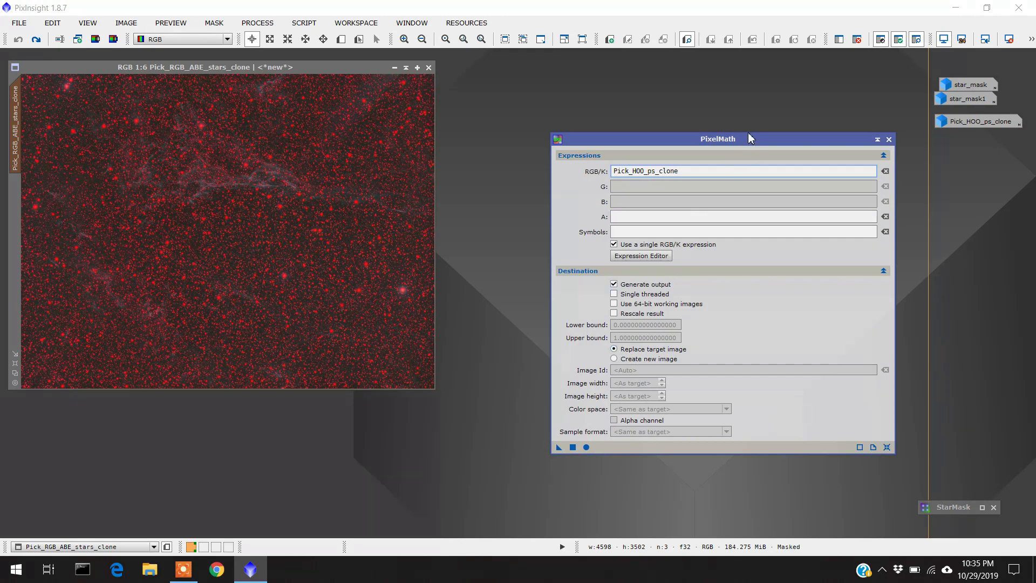
left_click_drag(749, 139, 770, 139)
Clear the PixelMath RGB/K expression and insert Pick_HOO_ps_clone through the Expression Editor
left_click_drag(700, 171, 634, 168)
key("BackSpace")
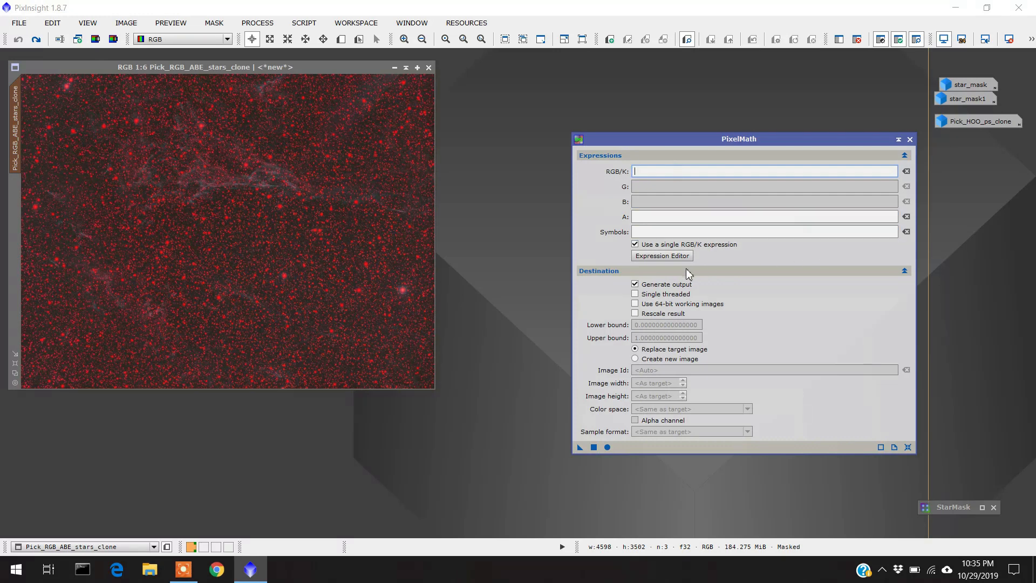
left_click(669, 260)
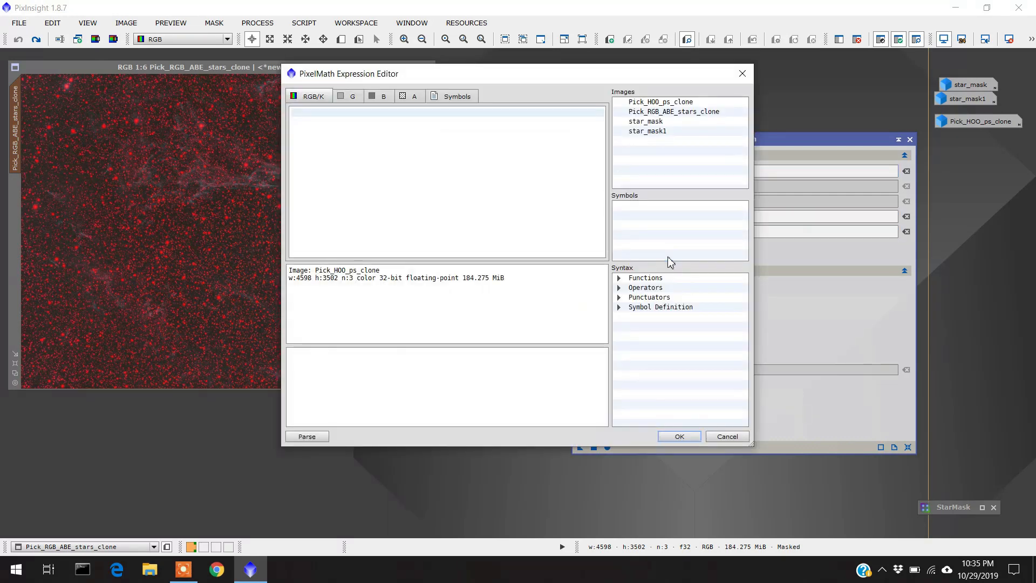
left_click_drag(655, 78, 729, 98)
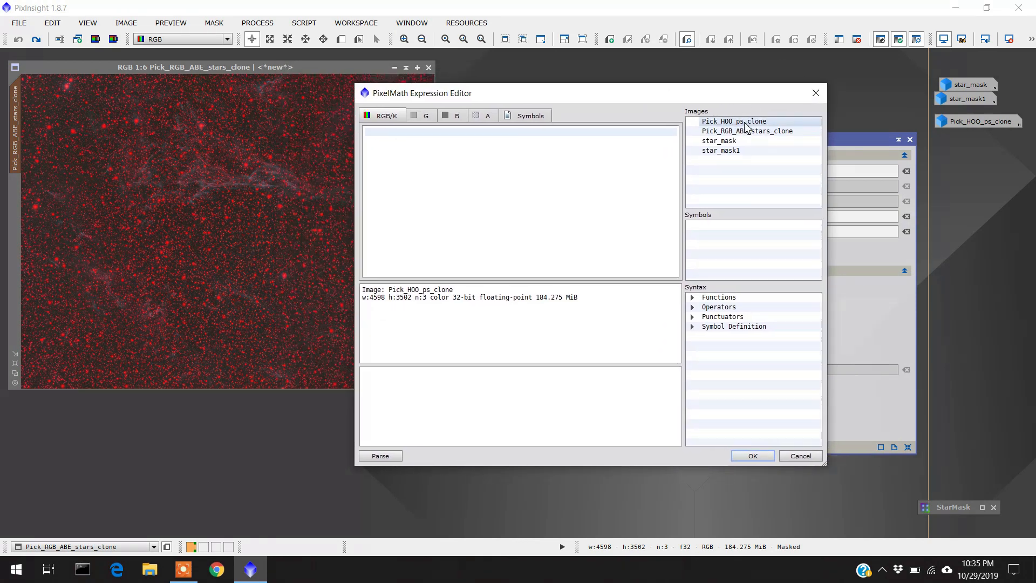
double_click(746, 122)
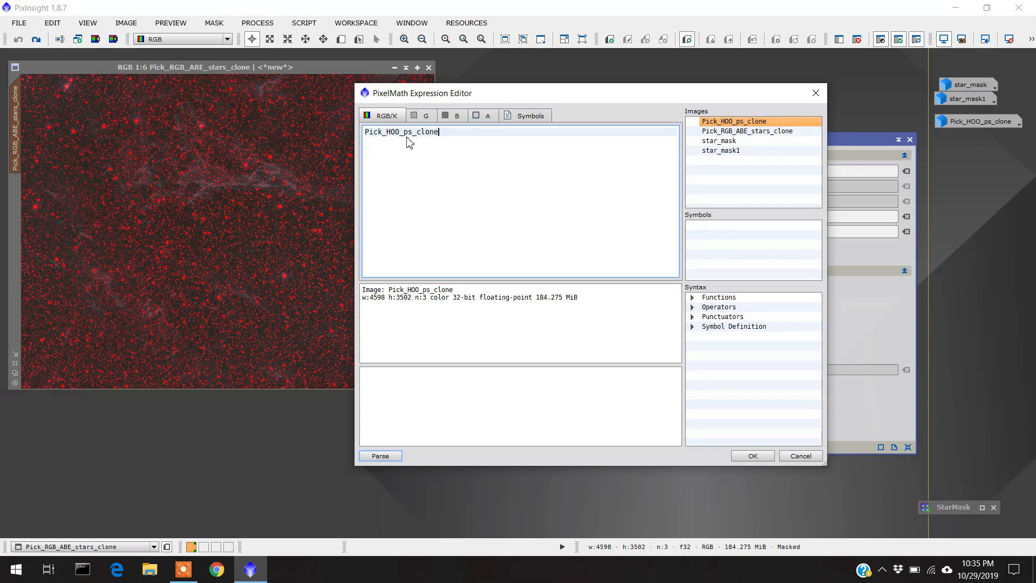
left_click(752, 457)
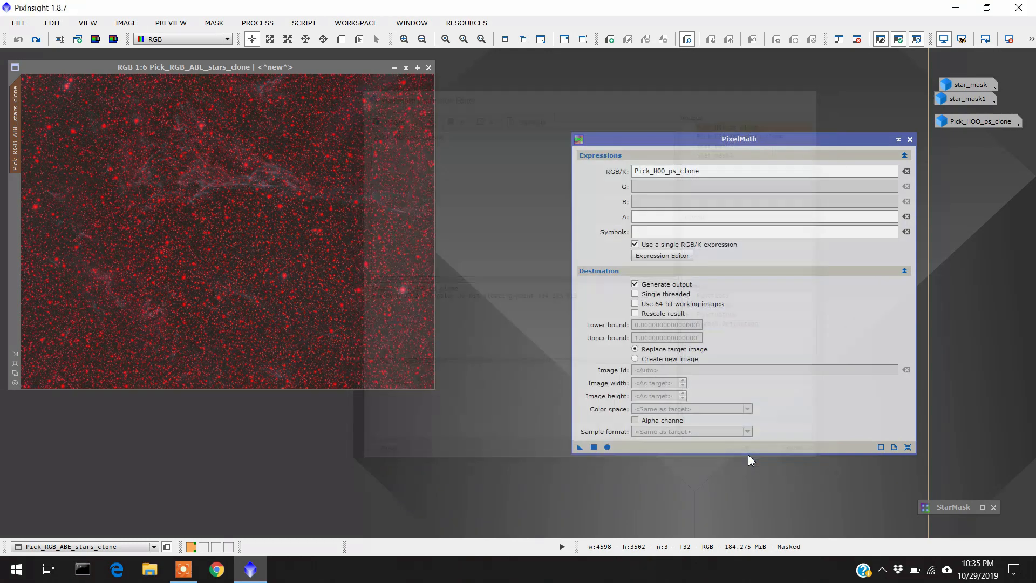
left_click_drag(667, 139, 748, 161)
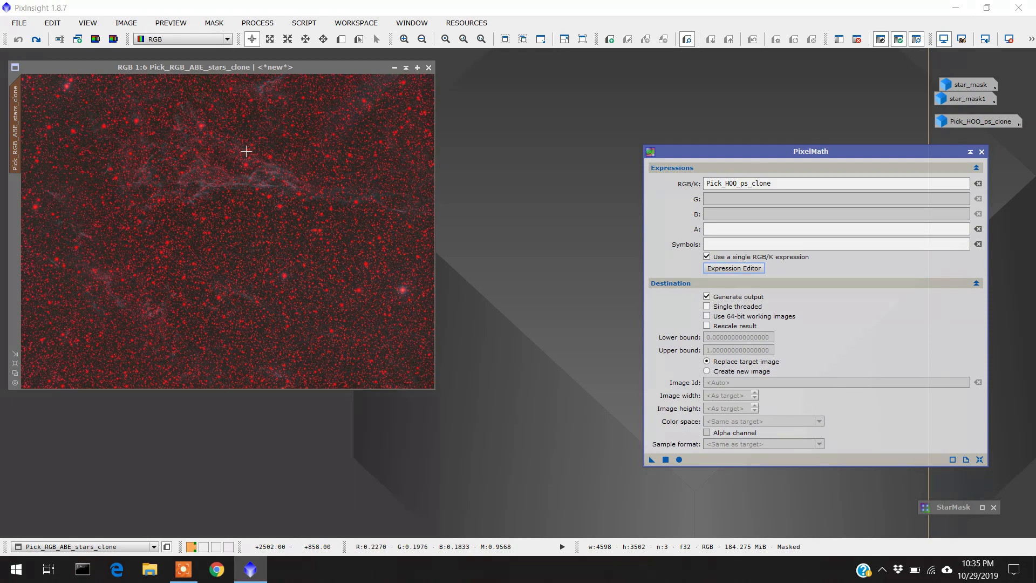
Hide the mask overlay on Pick_RGB_ABE_stars_clone
left_click(916, 41)
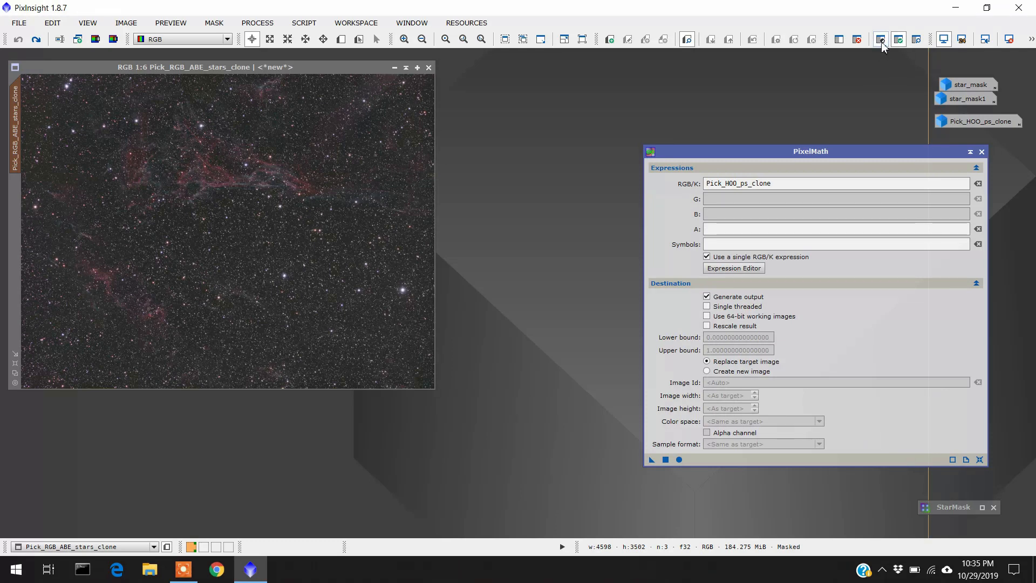
Toggle the mask on Pick_RGB_ABE_stars_clone off and on several times, leaving it enabled
left_click(899, 43)
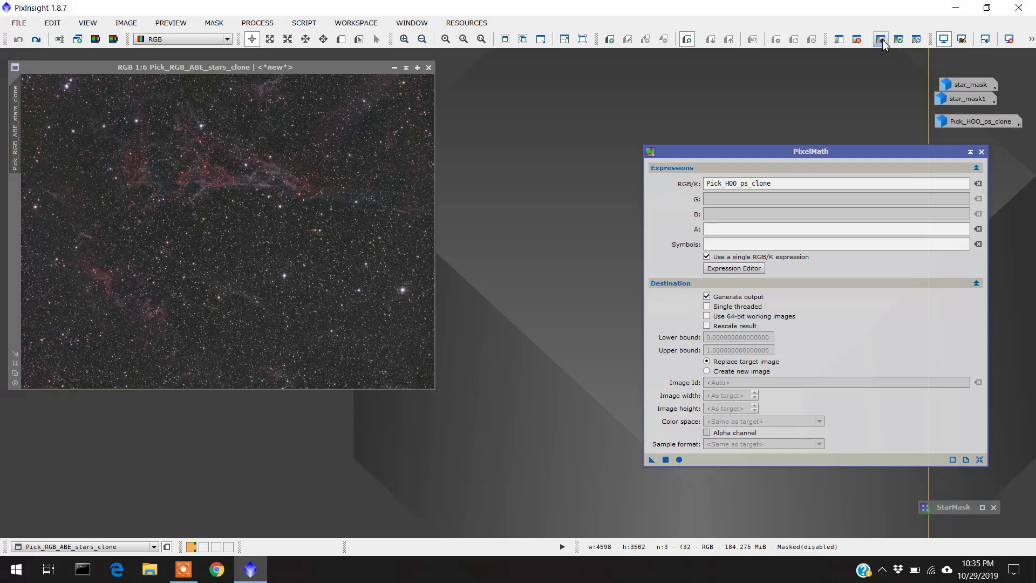
left_click(899, 43)
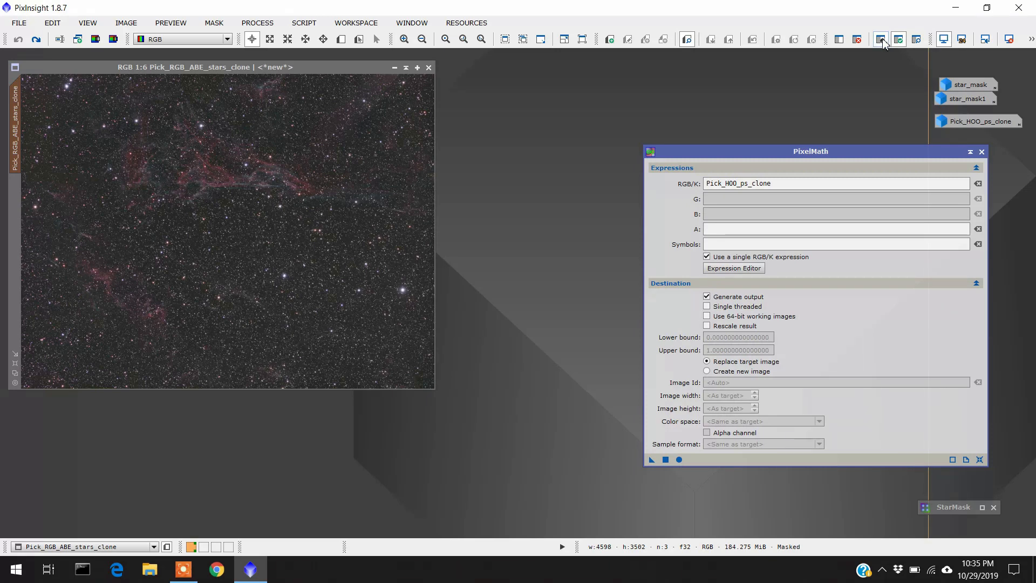
left_click(898, 43)
left_click(899, 43)
left_click(899, 44)
left_click(899, 43)
Apply the PixelMath expression Pick_HOO_ps_clone to the masked Pick_RGB_ABE_stars_clone image, replacing the target image
left_click_drag(712, 153, 724, 155)
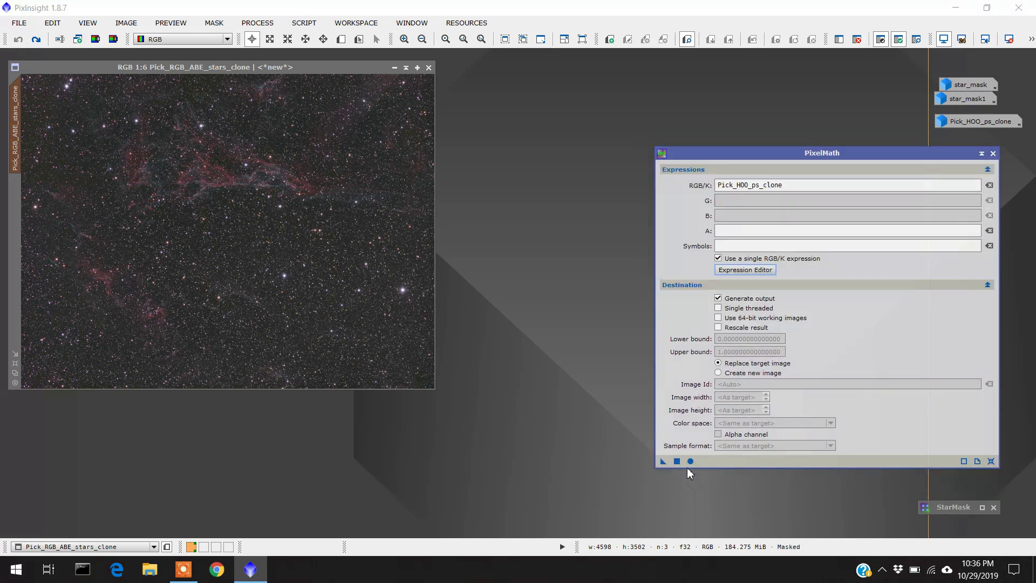
left_click_drag(663, 461, 371, 270)
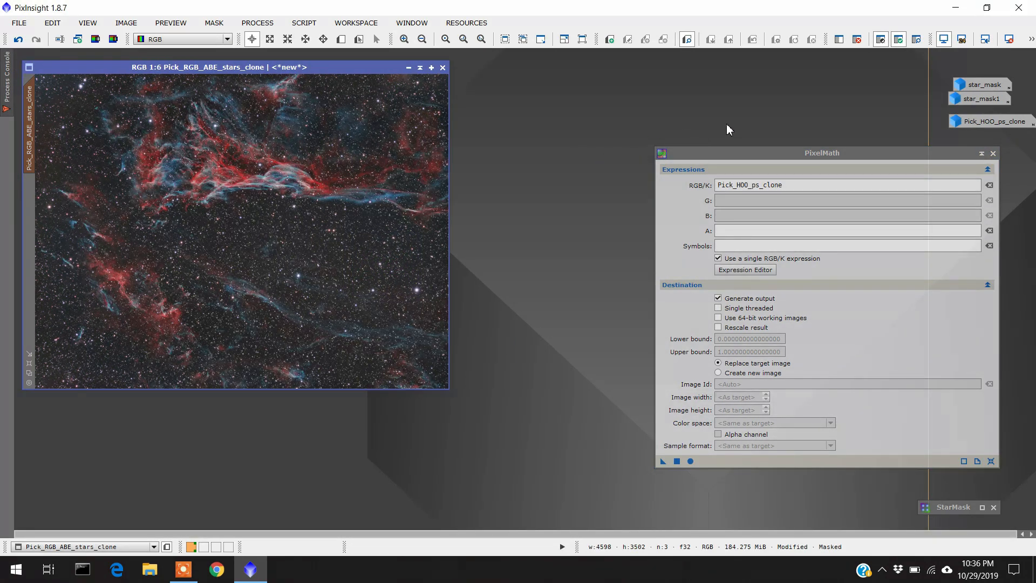
Collapse PixelMath and restore Pick_HOO_ps_clone beside the combined Pick_RGB_ABE_stars_clone image for comparison
left_click(982, 154)
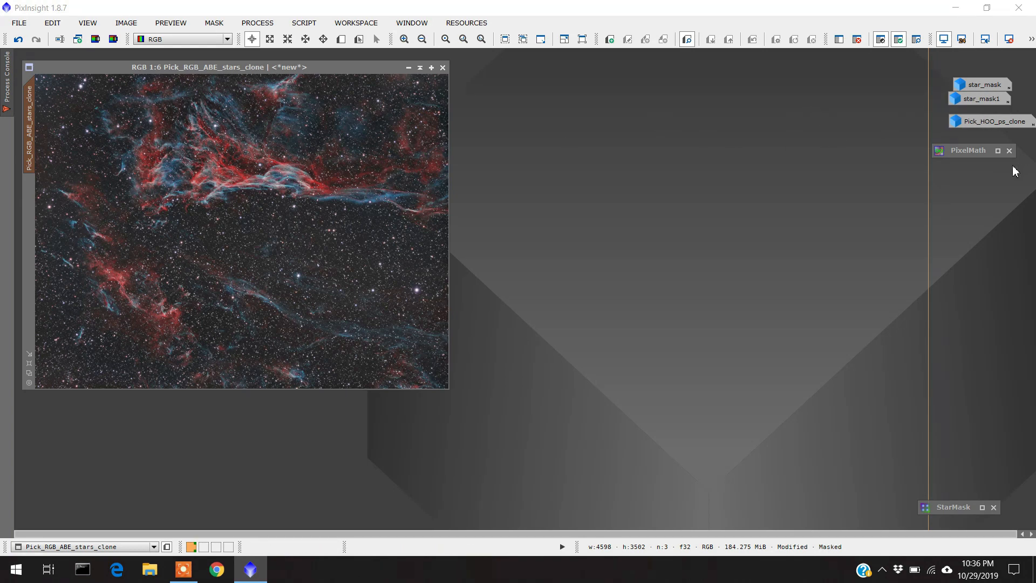
double_click(981, 122)
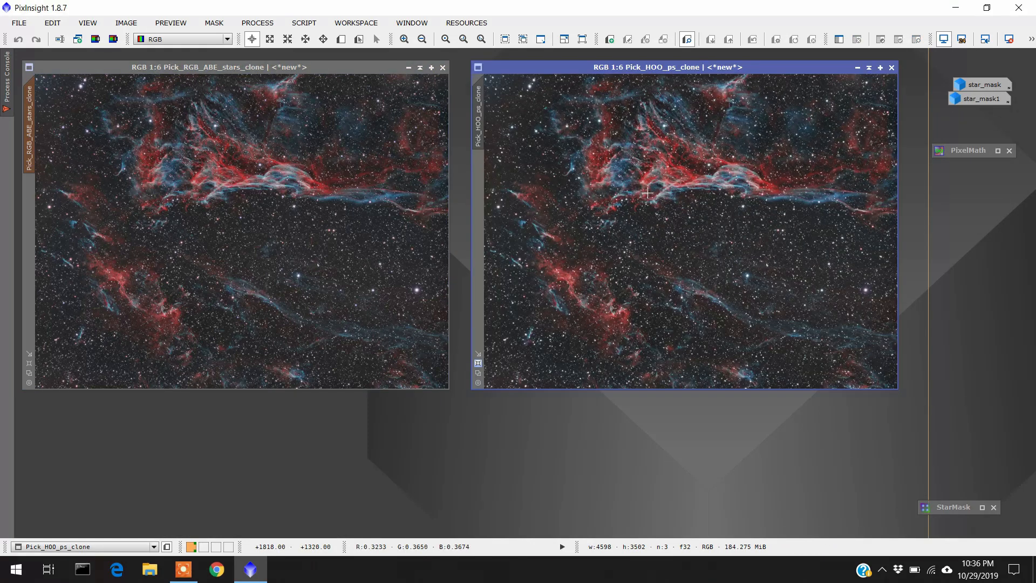